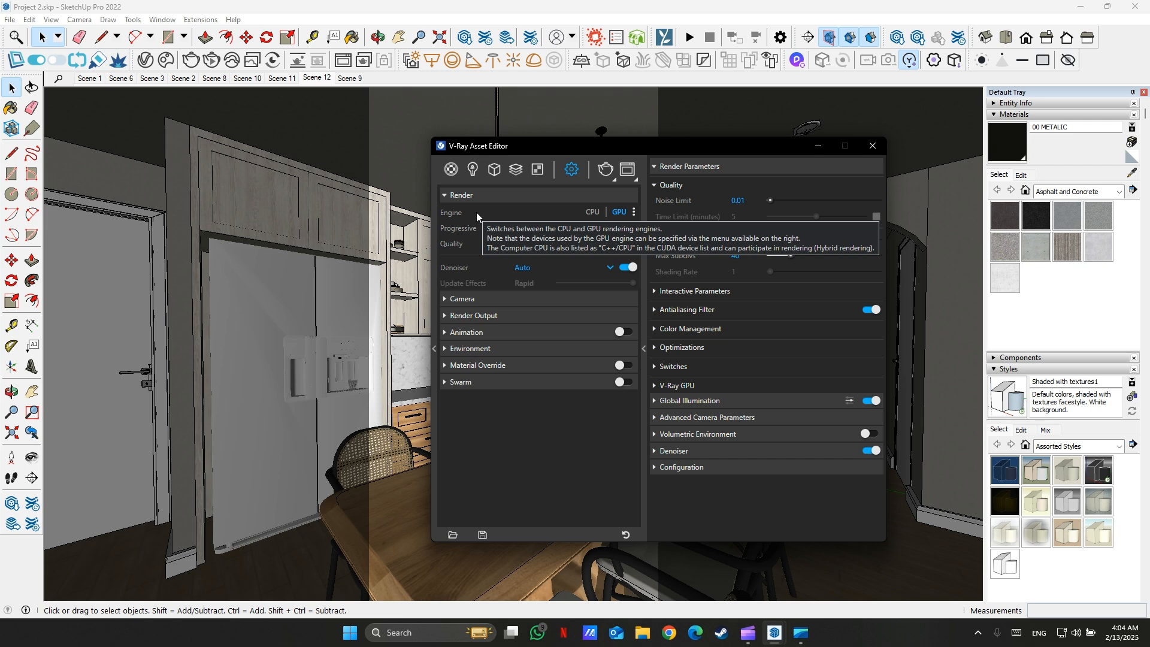
# - Select NVIDIA GeForce RTX 2060 as the GPU rendering device
pyautogui.click(634, 211)
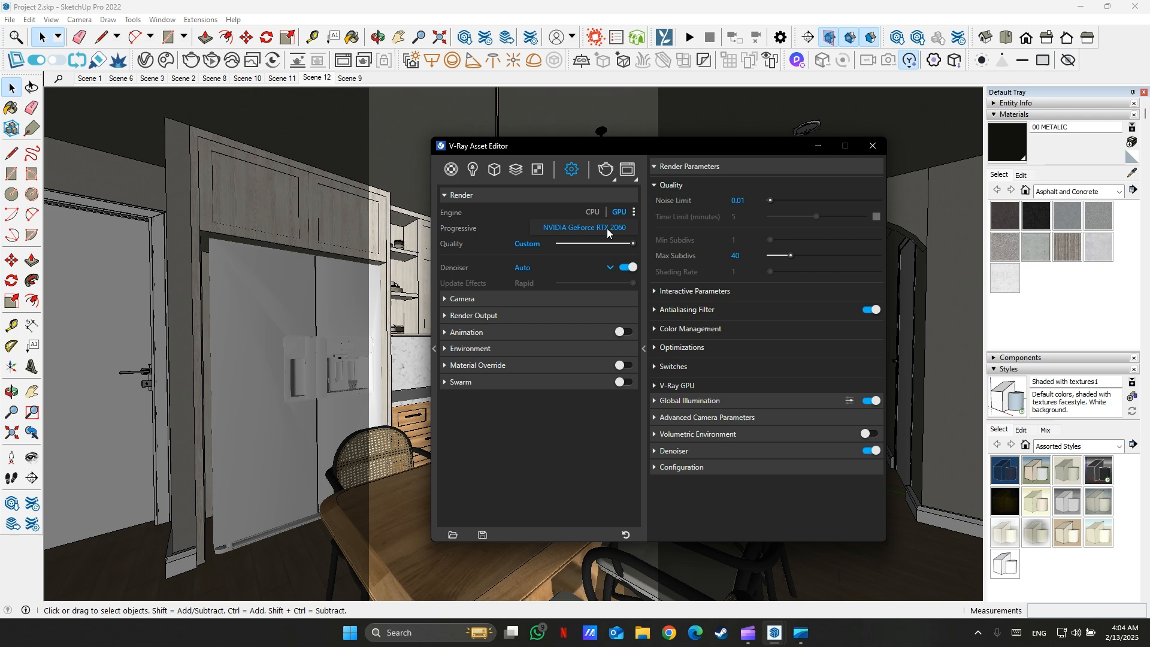
pyautogui.click(623, 227)
# - Set the render quality slider to Medium and choose V-Ray as the denoiser
pyautogui.moveTo(631, 243)
pyautogui.mouseDown()
pyautogui.moveTo(573, 243)
pyautogui.moveTo(648, 245)
pyautogui.mouseUp()
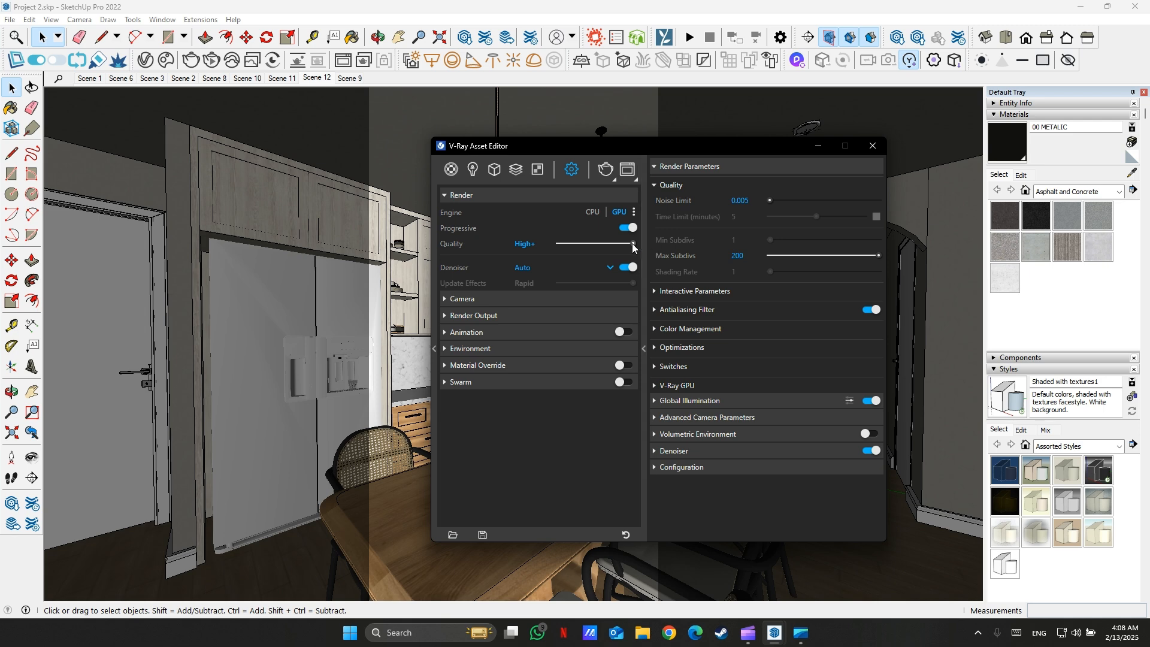
pyautogui.moveTo(631, 244); pyautogui.dragTo(583, 242)
pyautogui.click(574, 244)
pyautogui.moveTo(572, 243); pyautogui.dragTo(585, 243)
pyautogui.click(605, 268)
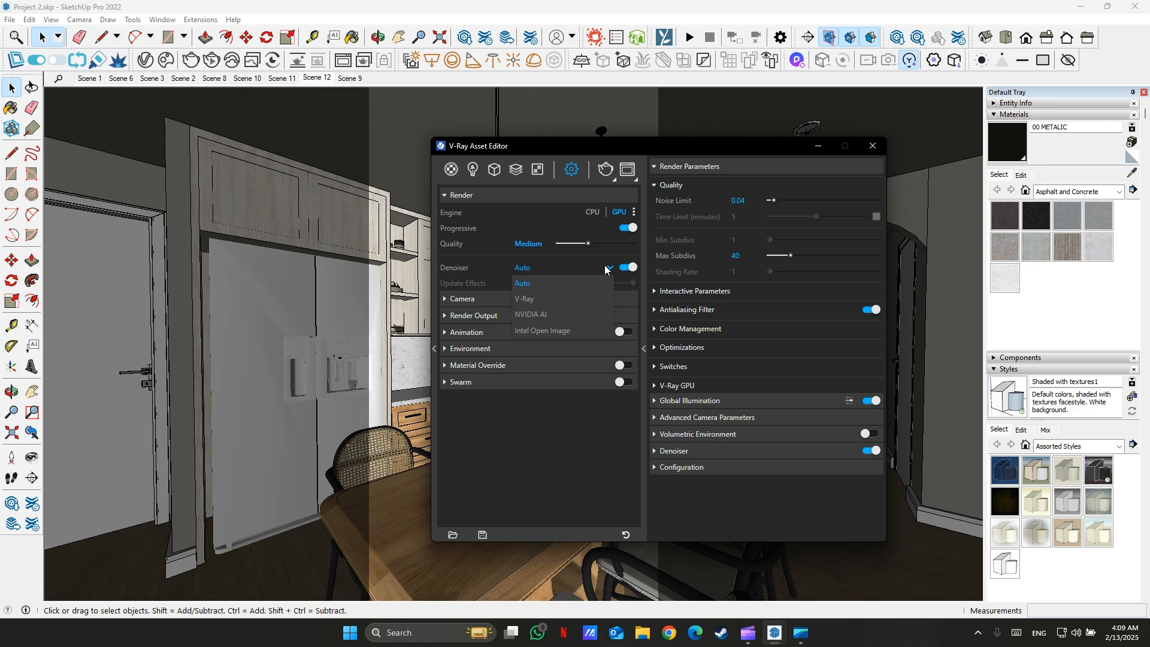
pyautogui.click(578, 300)
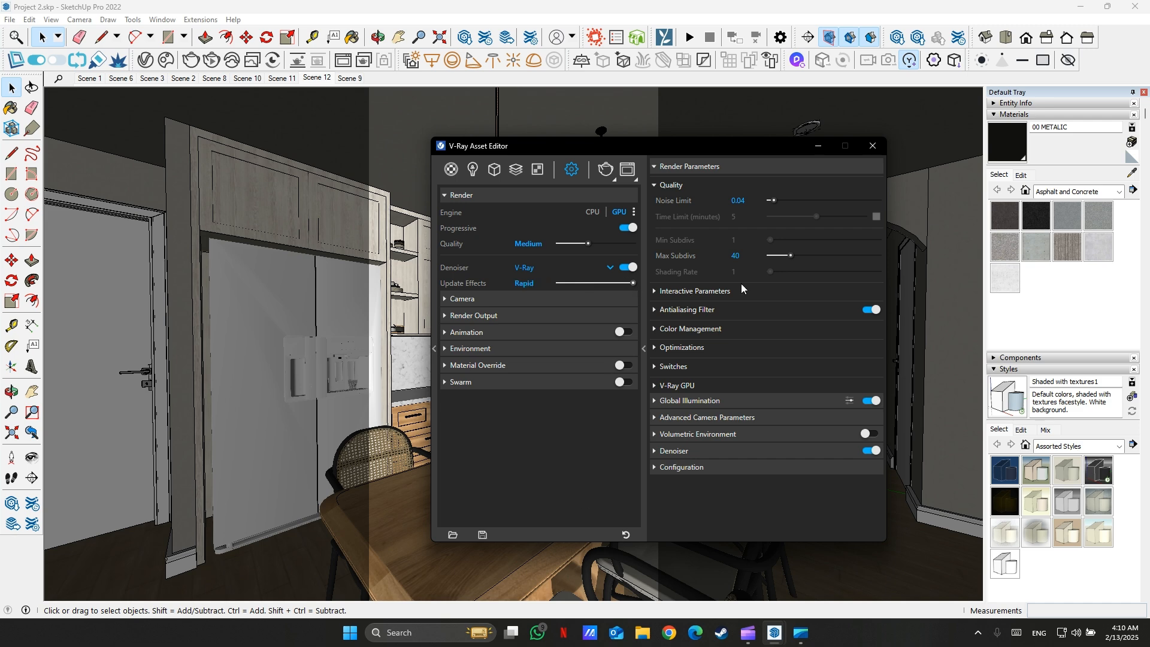
# - Collapse the Render section, inspect the Camera settings, and open the Render Output section
pyautogui.click(447, 194)
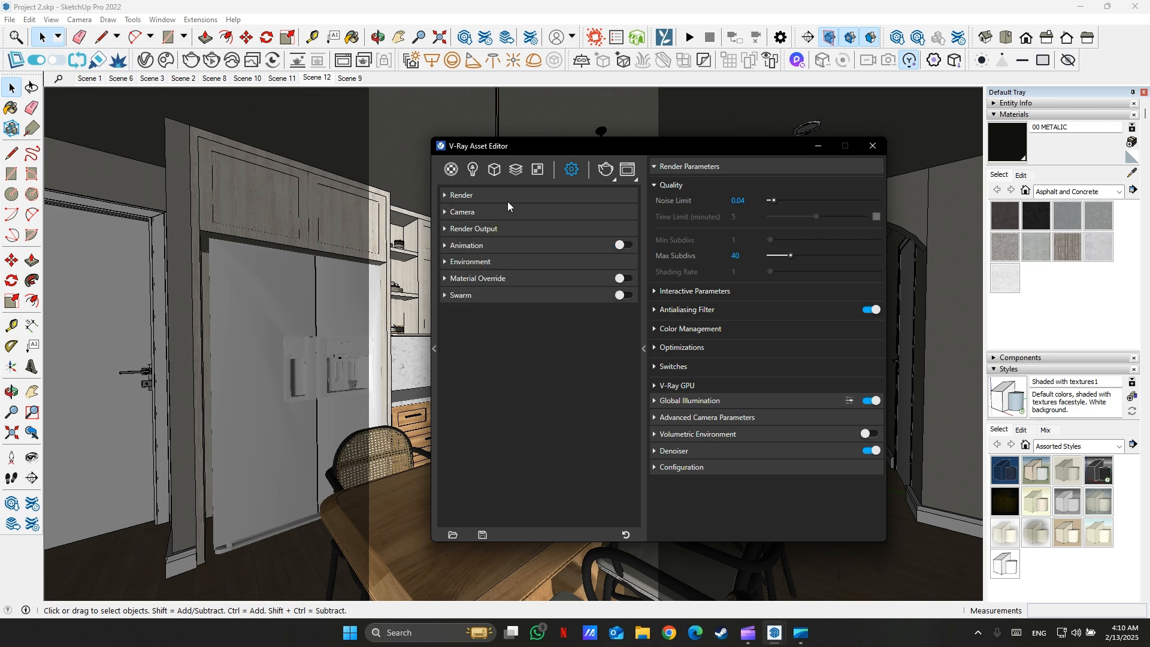
pyautogui.click(448, 213)
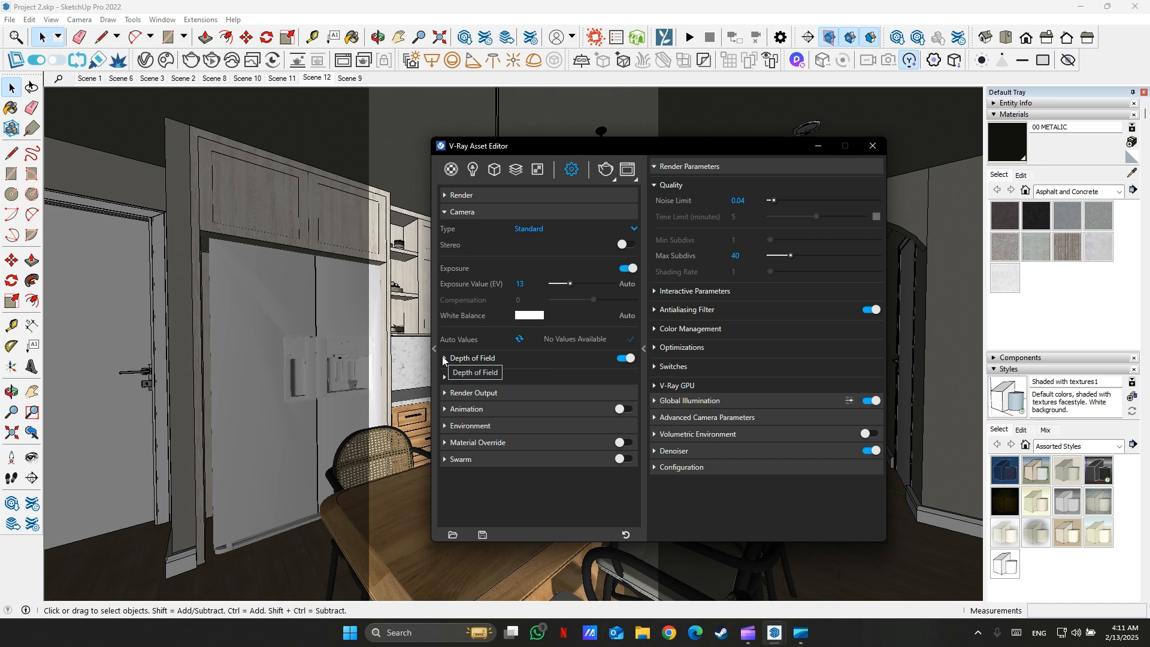
pyautogui.click(444, 212)
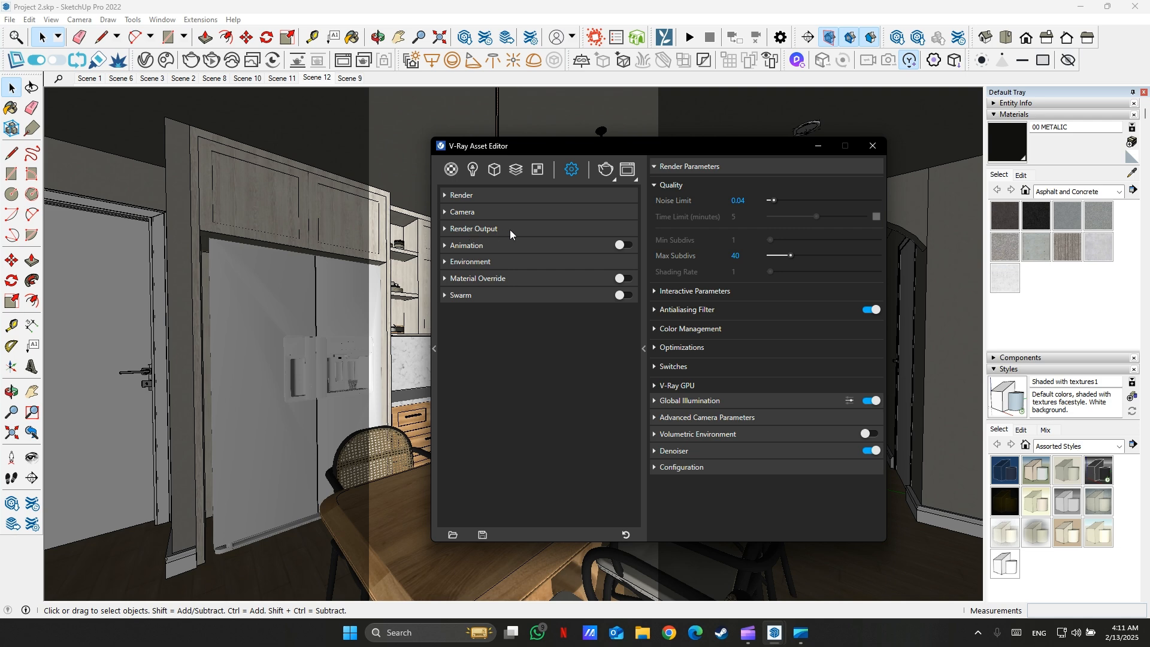
pyautogui.click(445, 228)
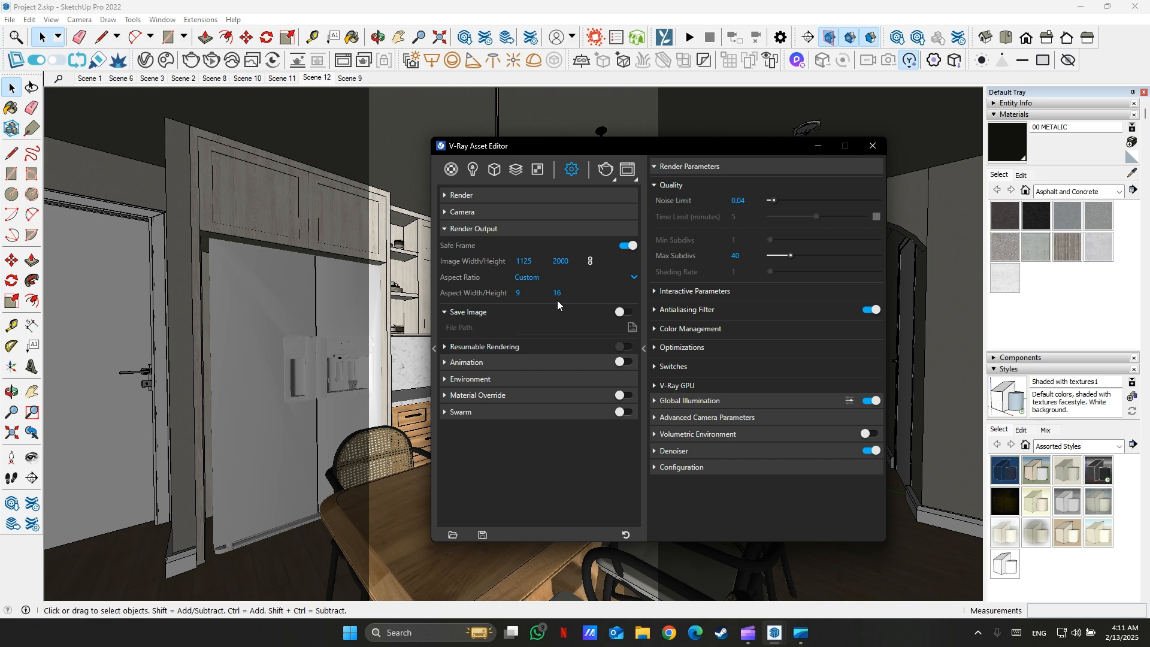
# - Move the Asset Editor aside and toggle Safe Frame off and back on to compare the viewport
pyautogui.moveTo(550, 146); pyautogui.dragTo(842, 123)
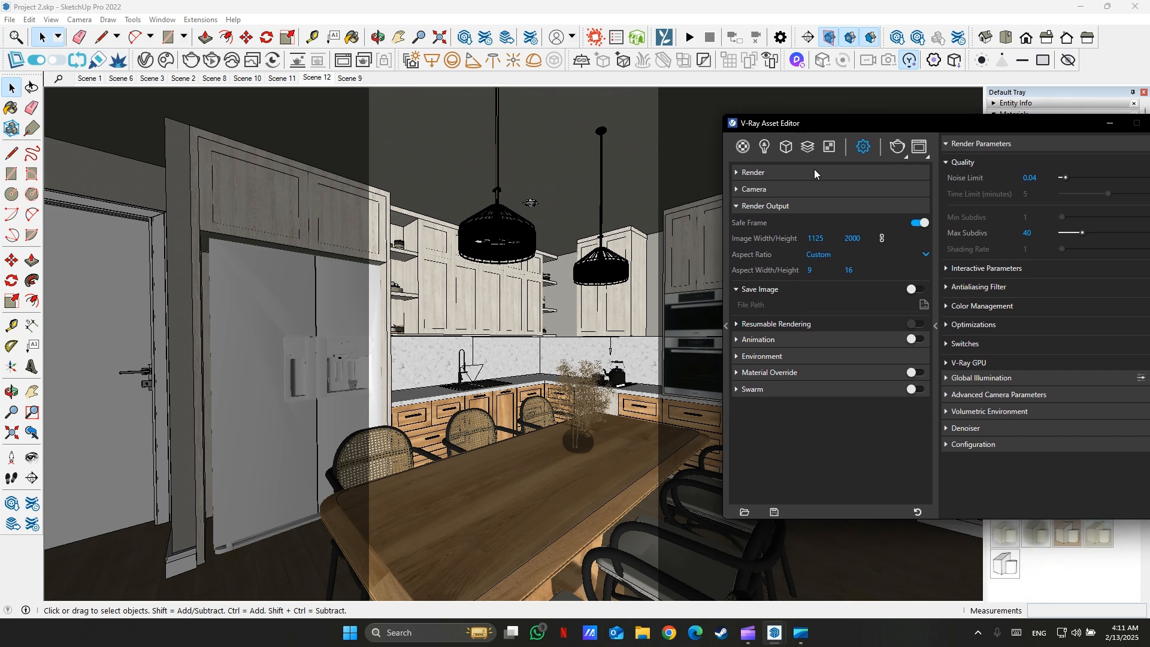
pyautogui.click(919, 224)
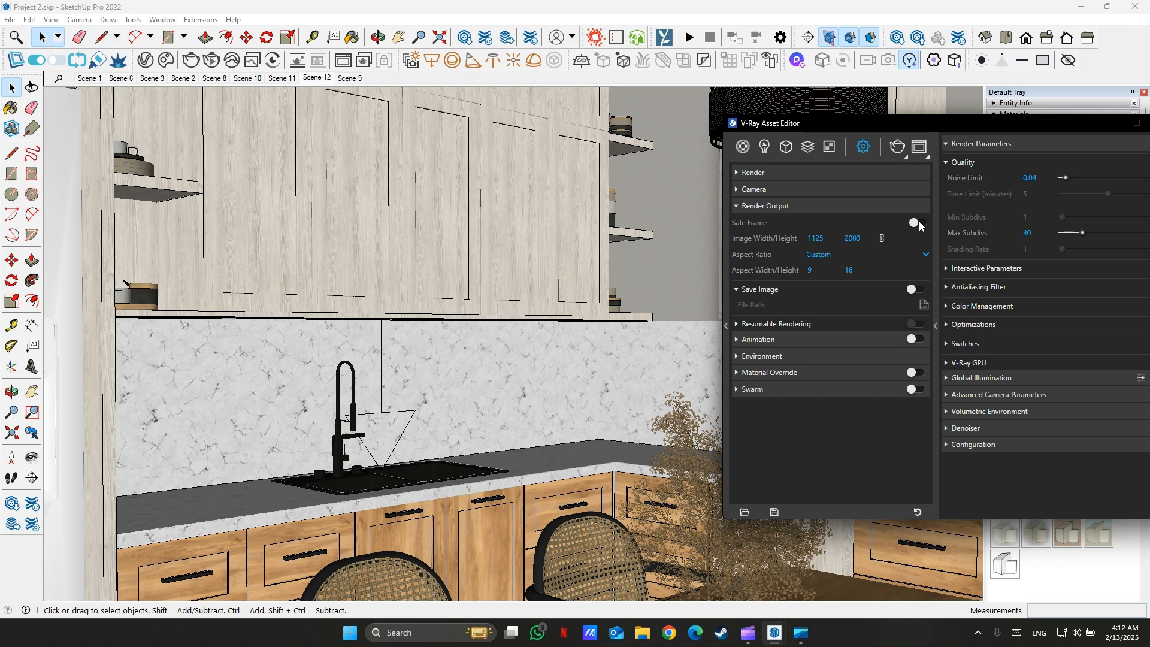
pyautogui.click(919, 224)
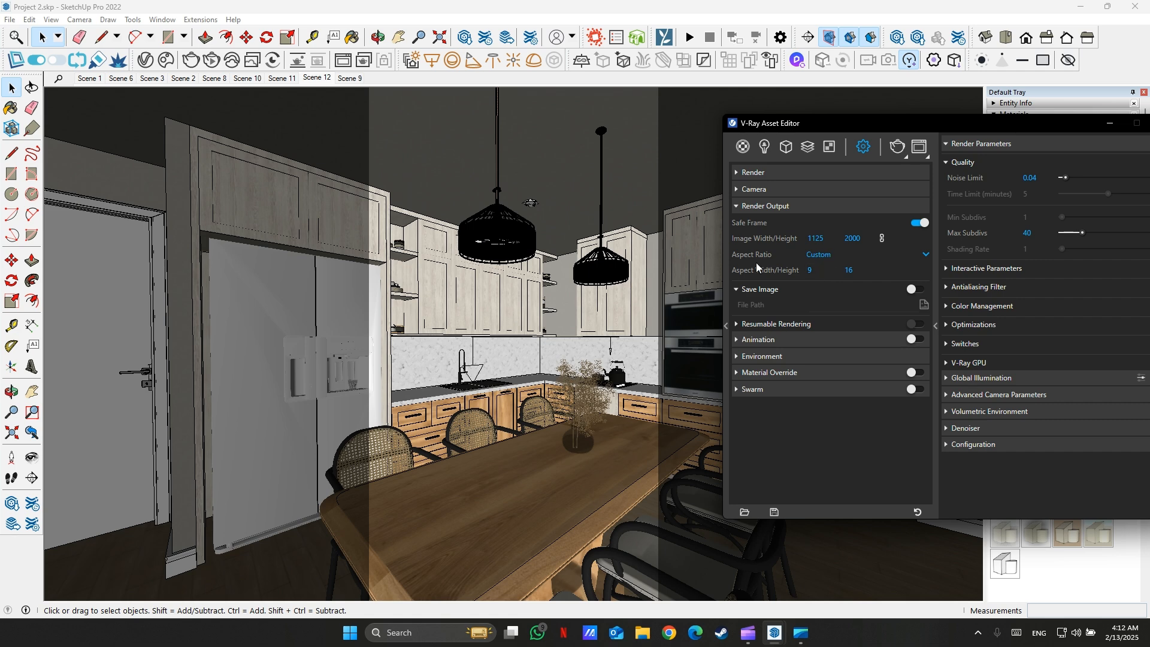
# - Set the aspect ratio to 16:9 - Widescreen
pyautogui.click(850, 255)
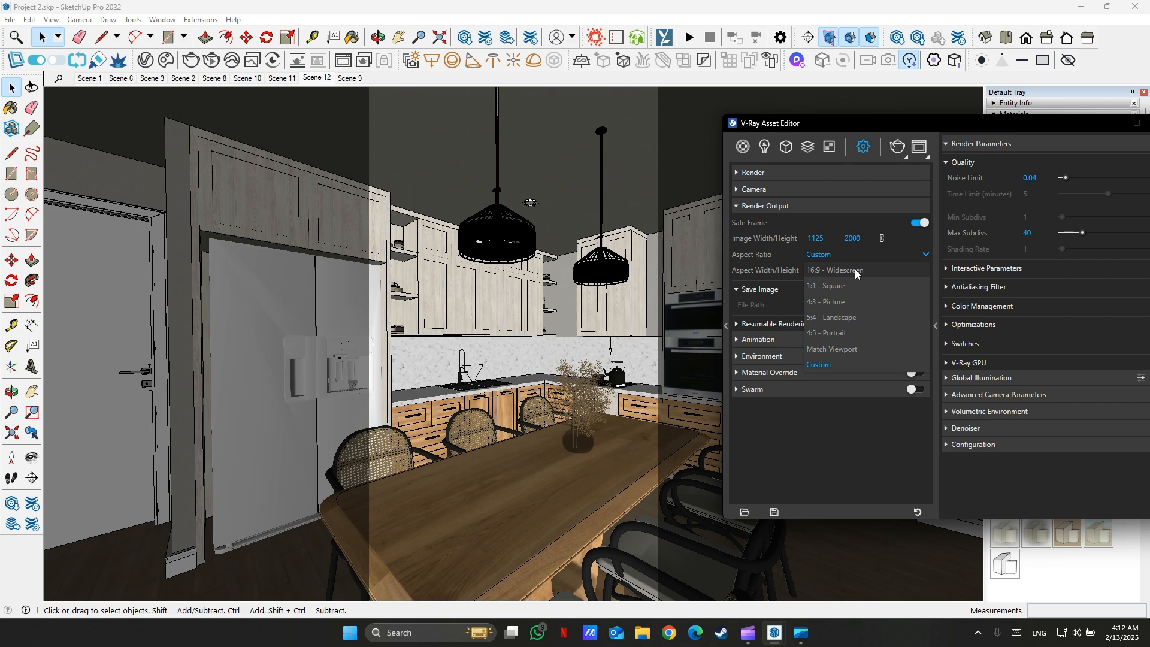
pyautogui.click(856, 270)
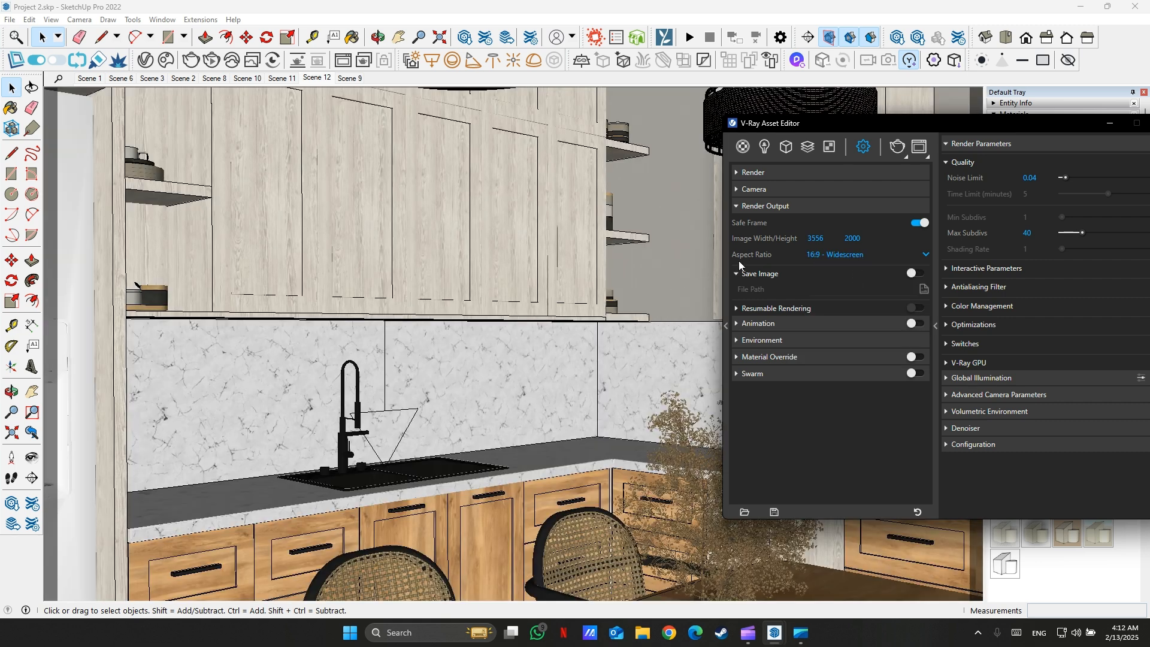
pyautogui.scroll(-3, 609, 270)
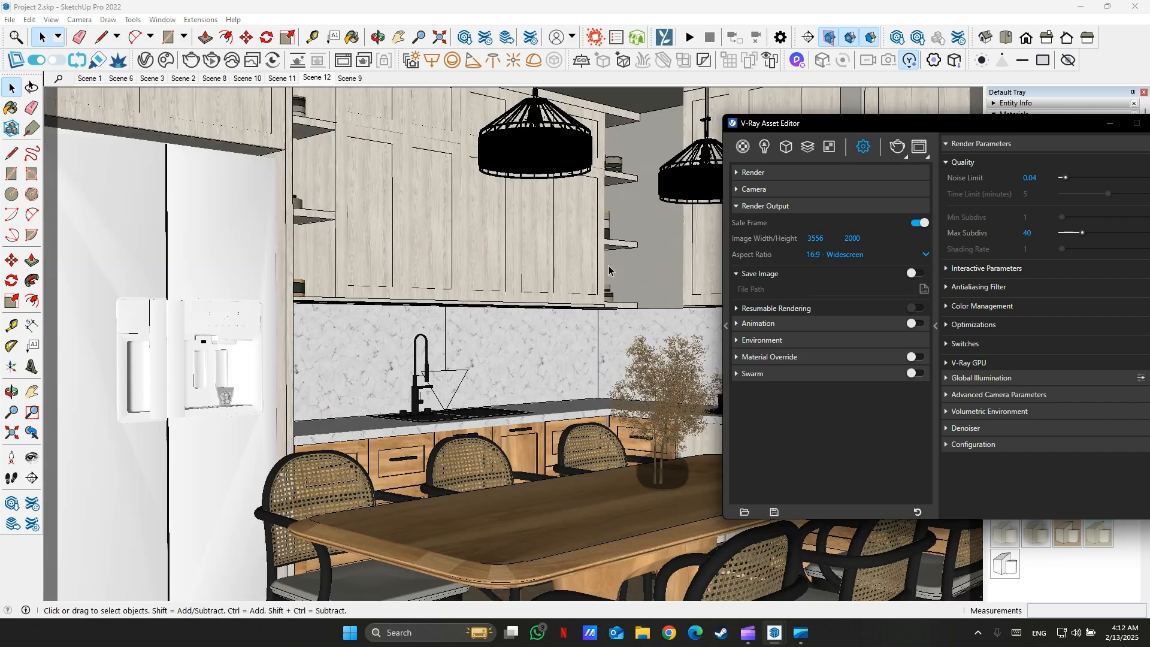
# - Switch the aspect ratio to Custom with aspect width 9 and height 16
pyautogui.click(850, 257)
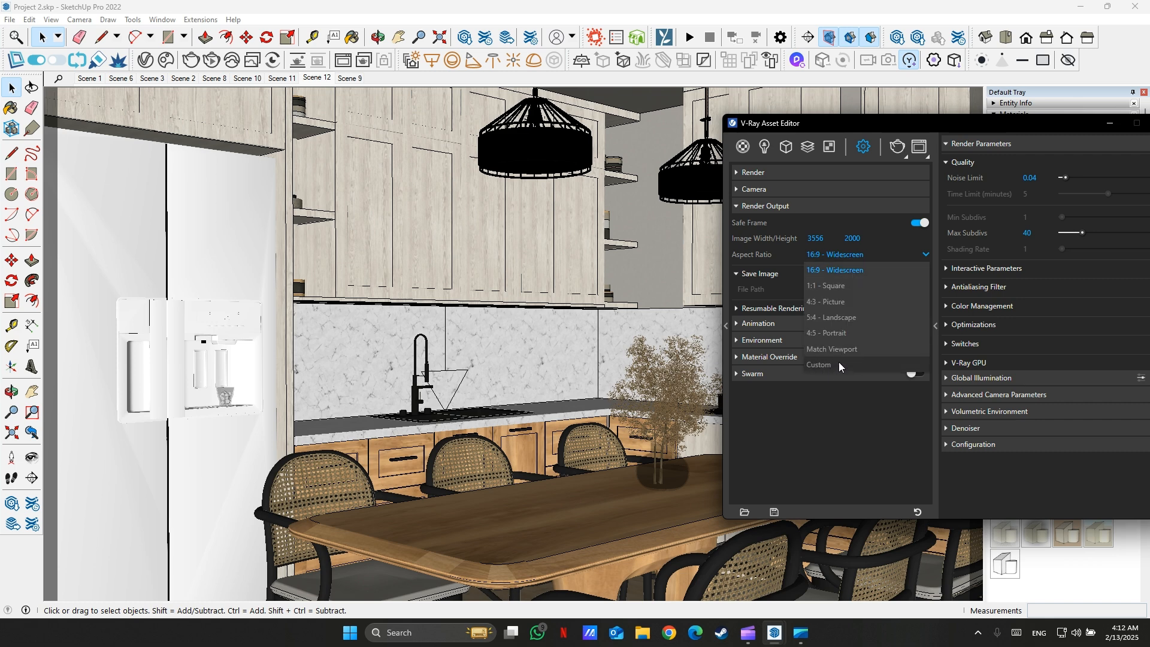
pyautogui.click(838, 363)
pyautogui.doubleClick(818, 270)
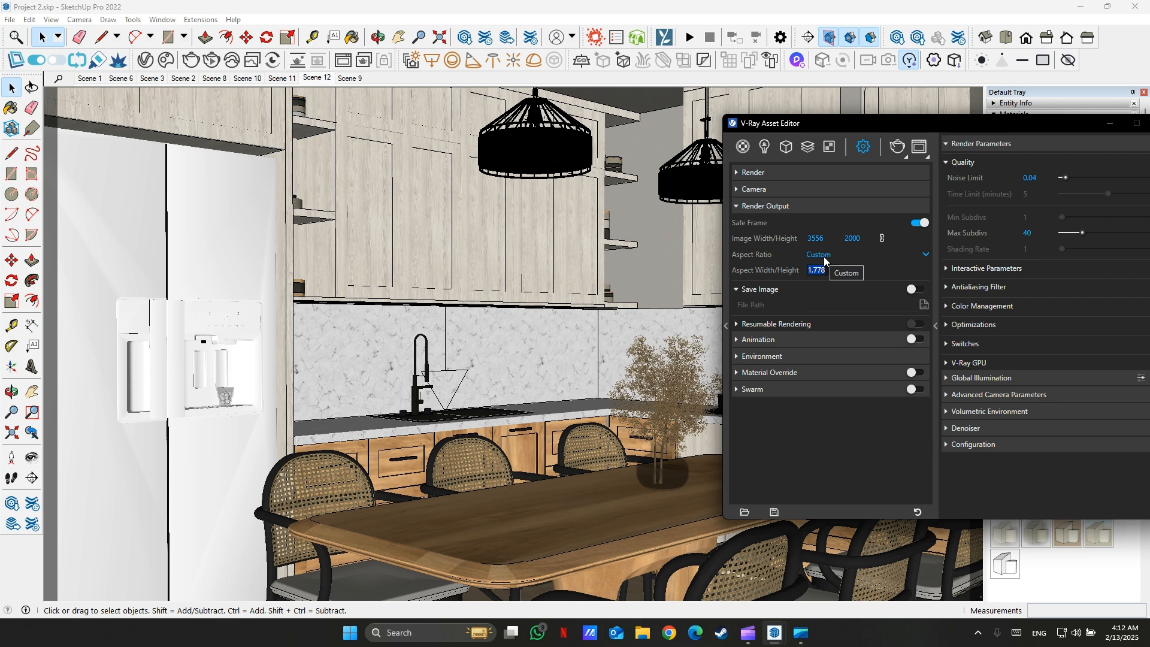
pyautogui.write('9')
pyautogui.press('Tab')
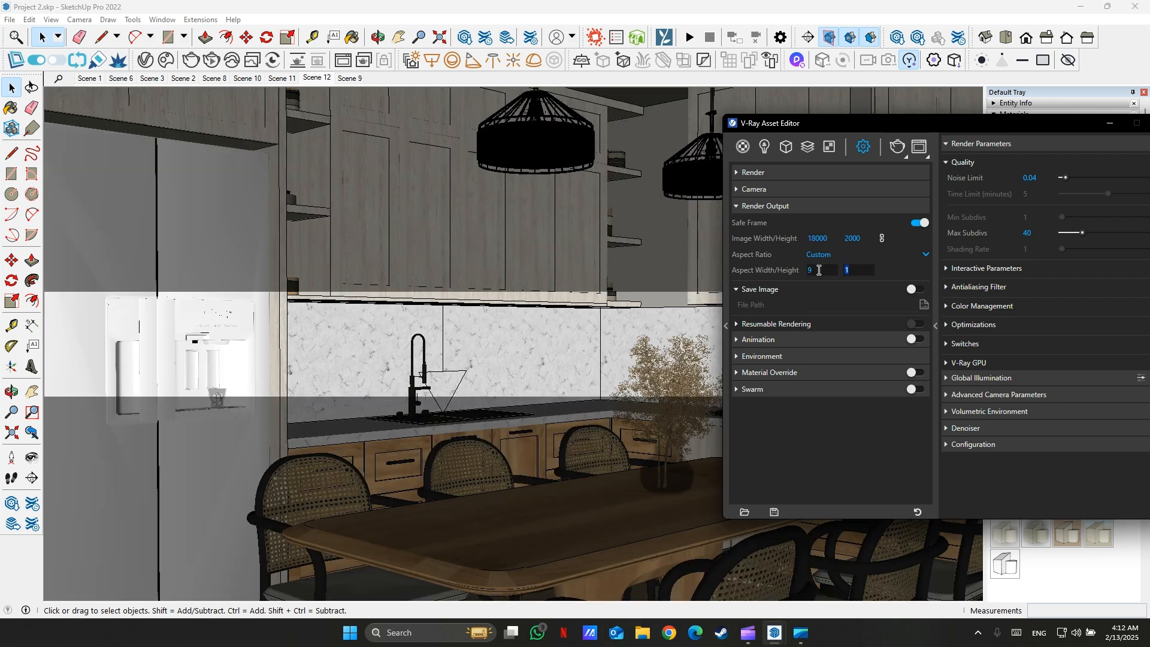
pyautogui.write('16')
pyautogui.click(806, 454)
pyautogui.scroll(5, 629, 360)
pyautogui.moveTo(354, 297); pyautogui.dragTo(382, 279, button='middle')
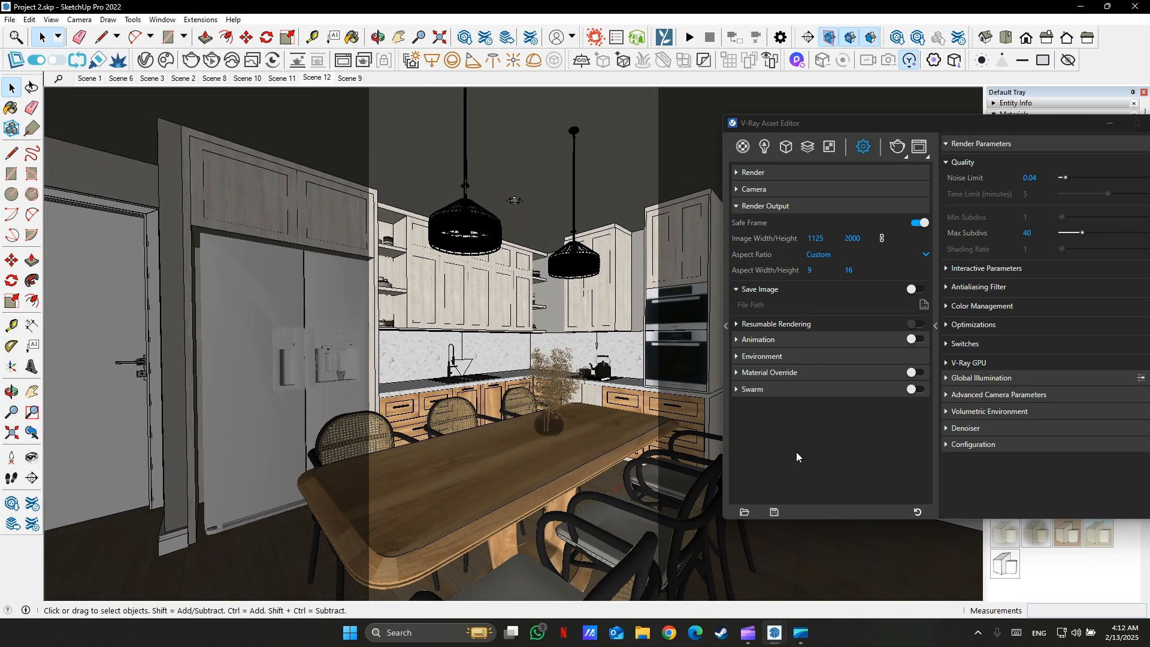
pyautogui.click(813, 444)
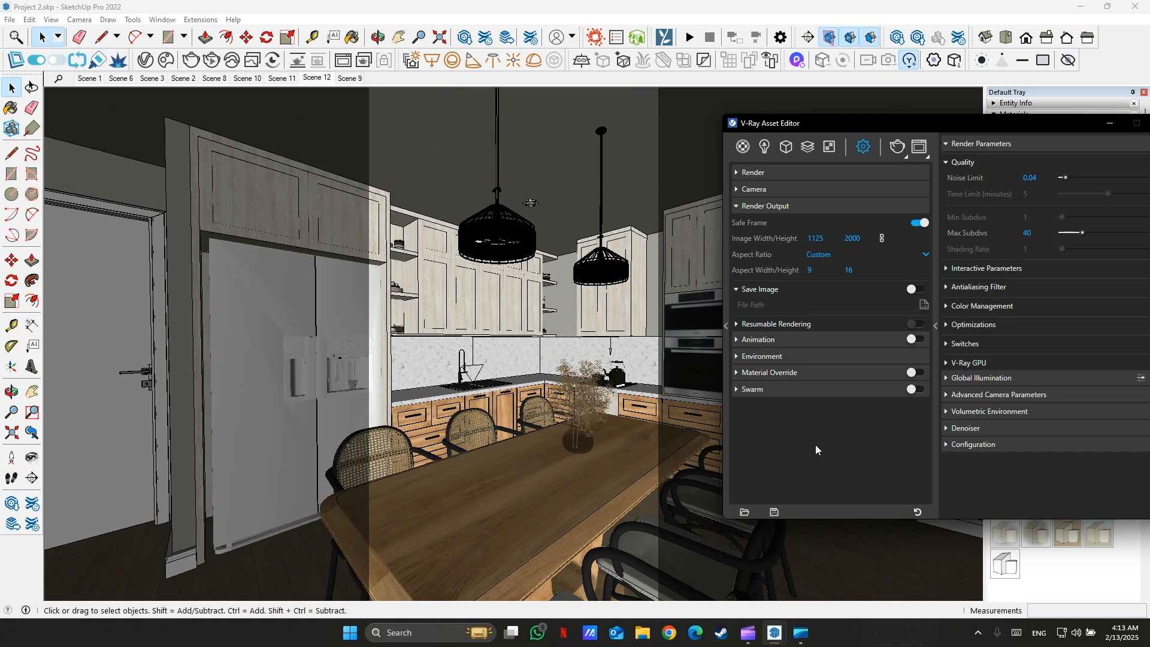
# - Expand the Animation, Environment, Material Override and Swarm sections to review their settings, then collapse them
pyautogui.click(737, 206)
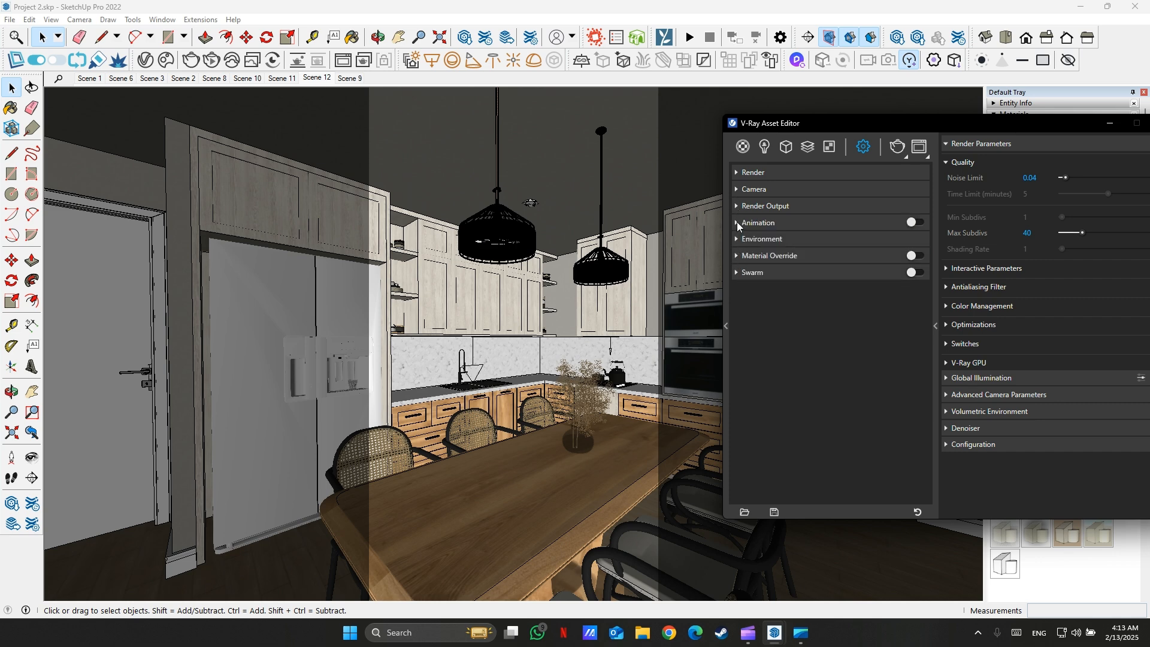
pyautogui.click(736, 222)
pyautogui.click(737, 292)
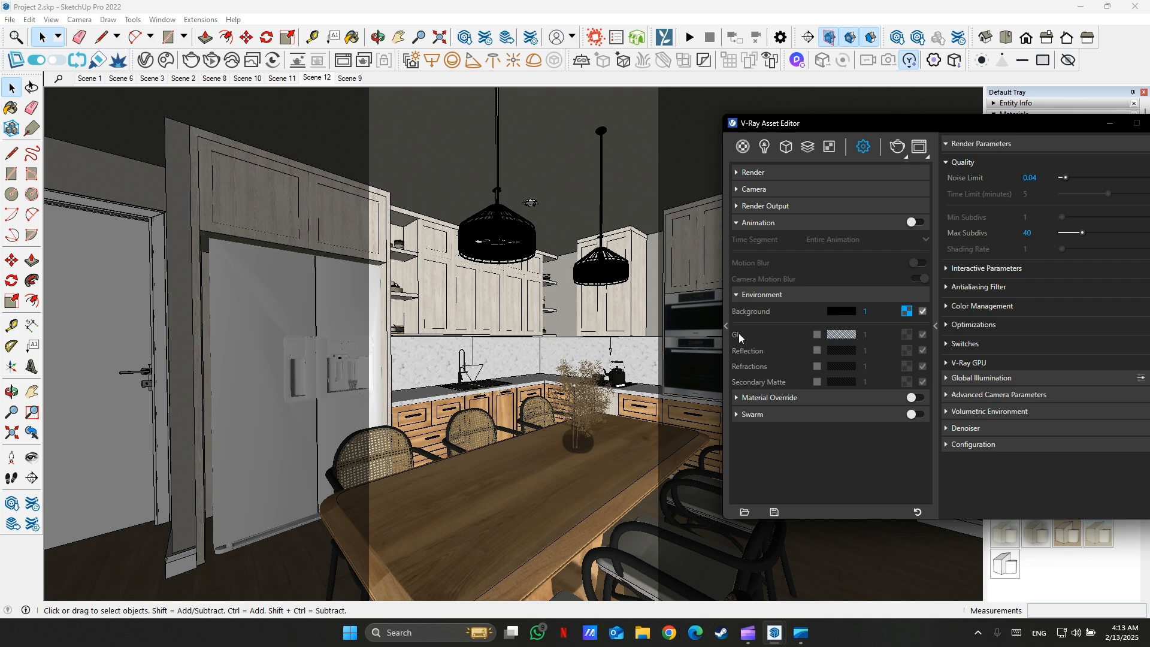
pyautogui.click(738, 397)
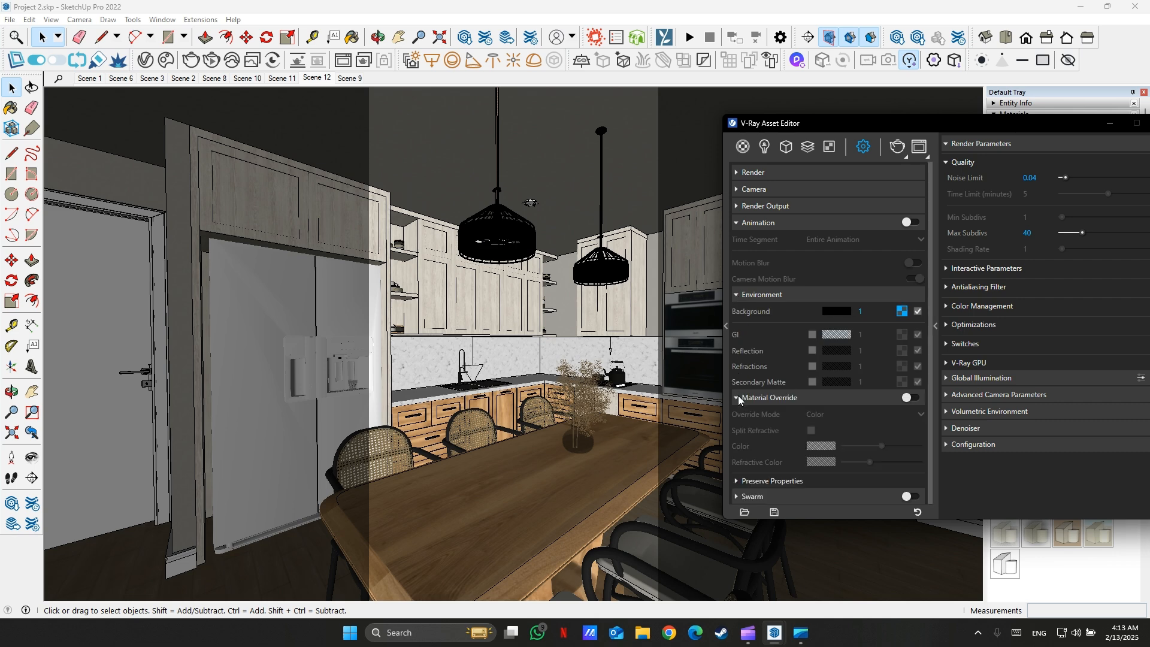
pyautogui.click(735, 495)
pyautogui.scroll(-2, 766, 417)
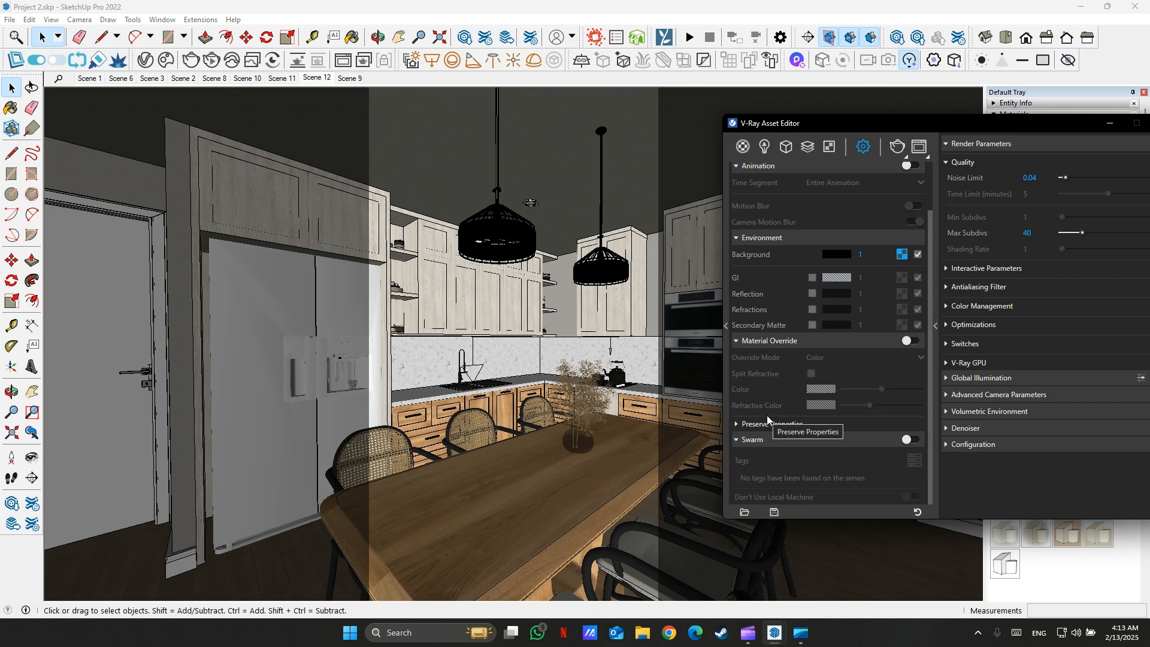
pyautogui.scroll(2, 766, 415)
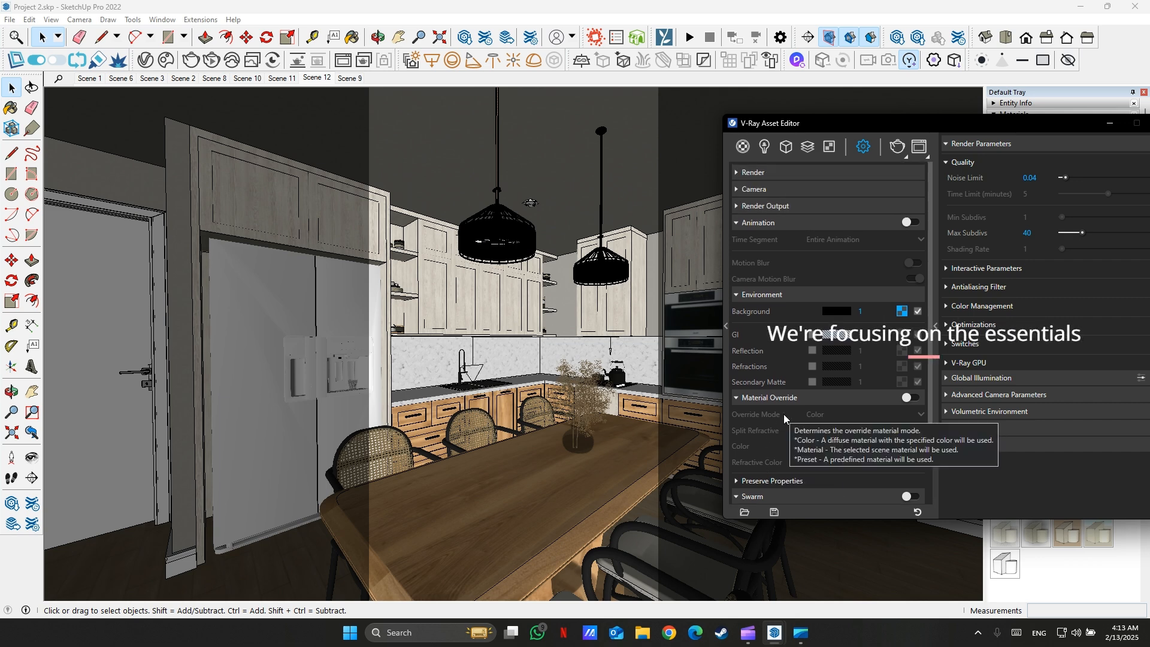
pyautogui.scroll(-2, 790, 404)
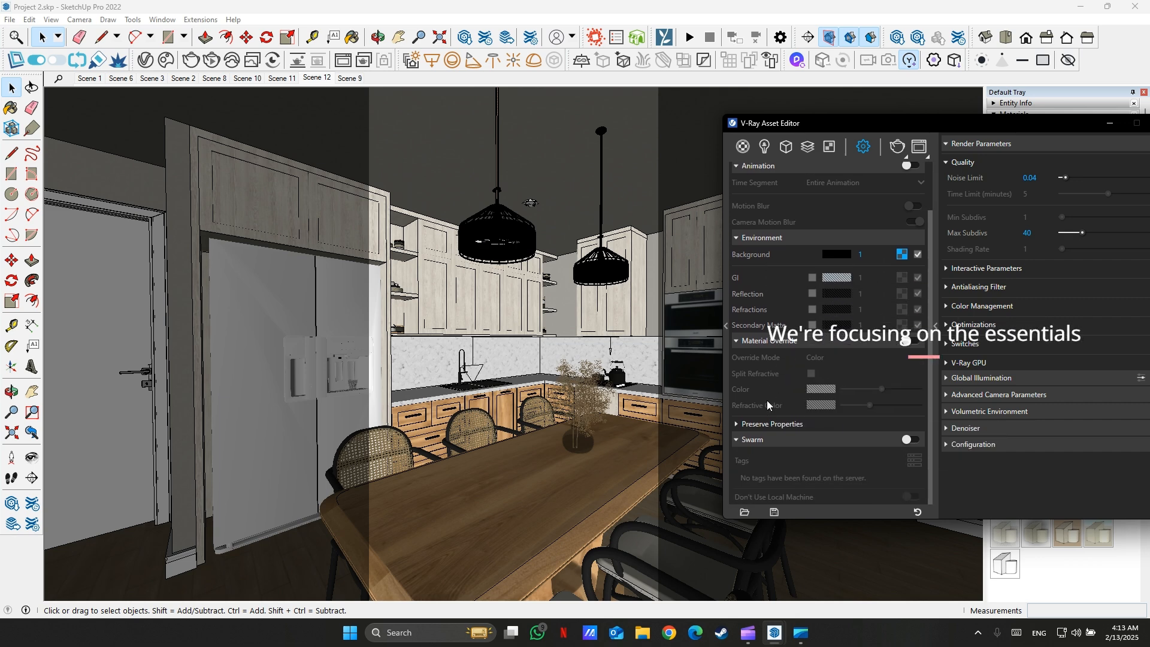
pyautogui.click(735, 440)
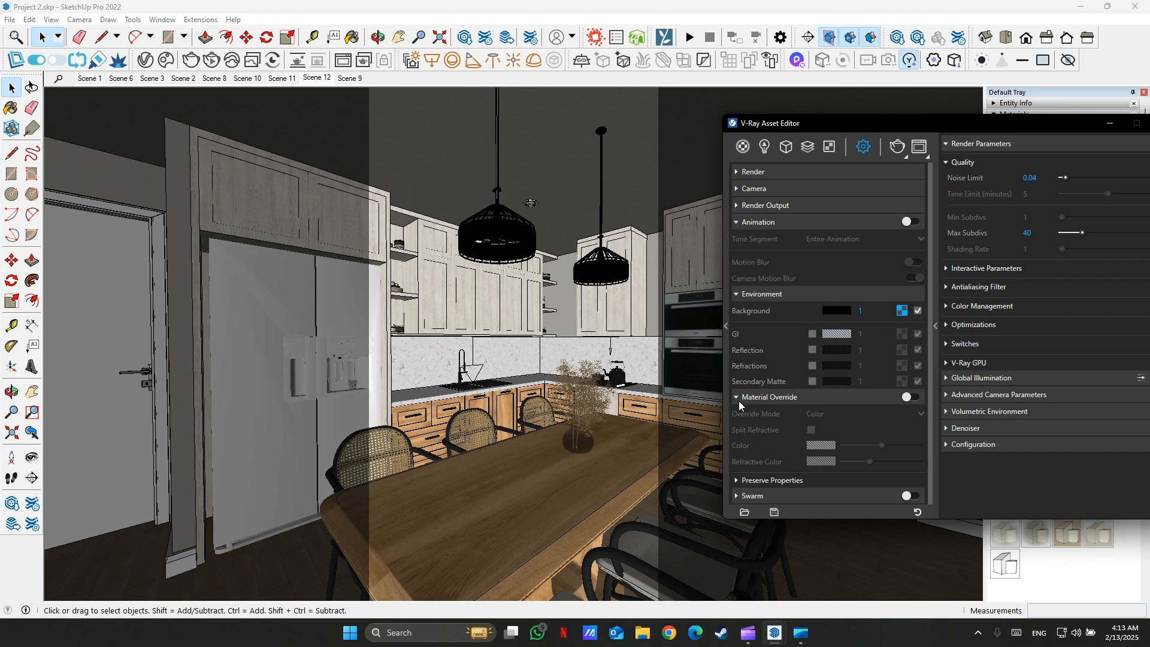
pyautogui.click(739, 398)
pyautogui.click(737, 294)
pyautogui.click(741, 224)
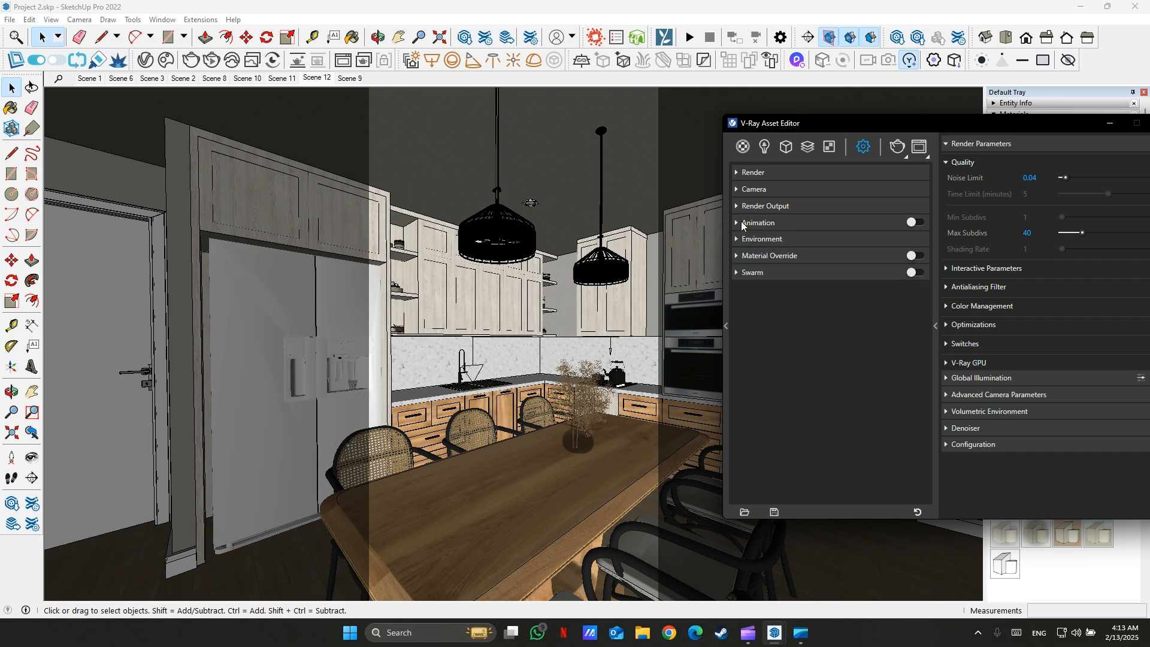